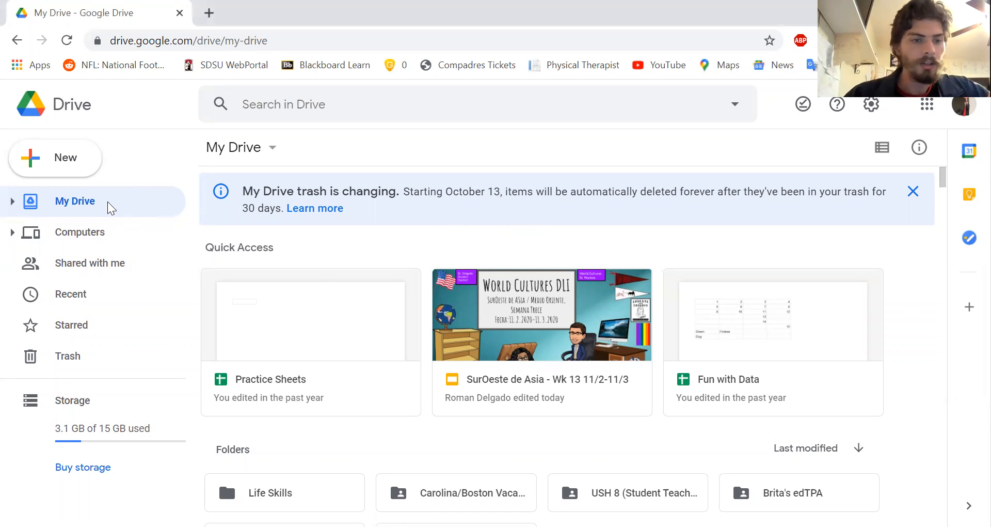
- Visit the Computers, My Drive and Shared with me sections, ending in Shared with me
left_click(86, 240)
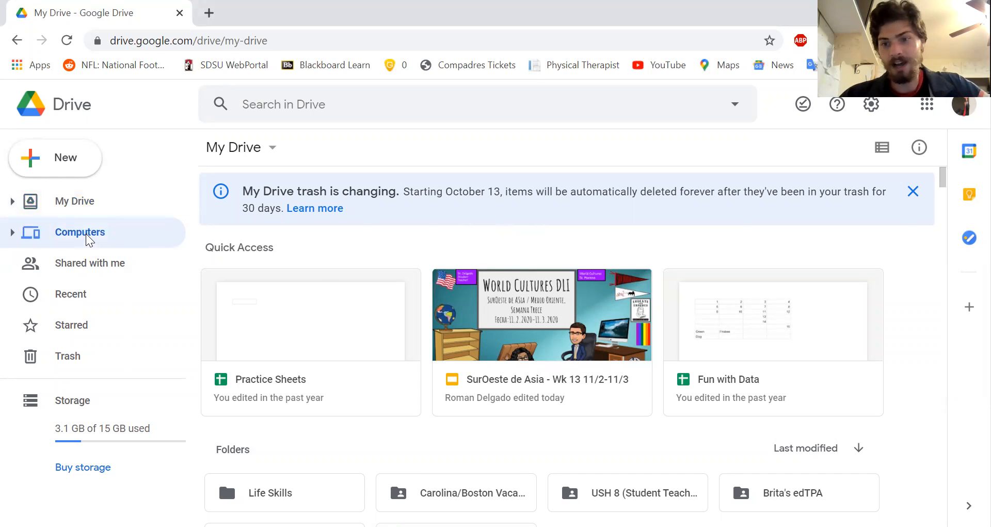
left_click(104, 202)
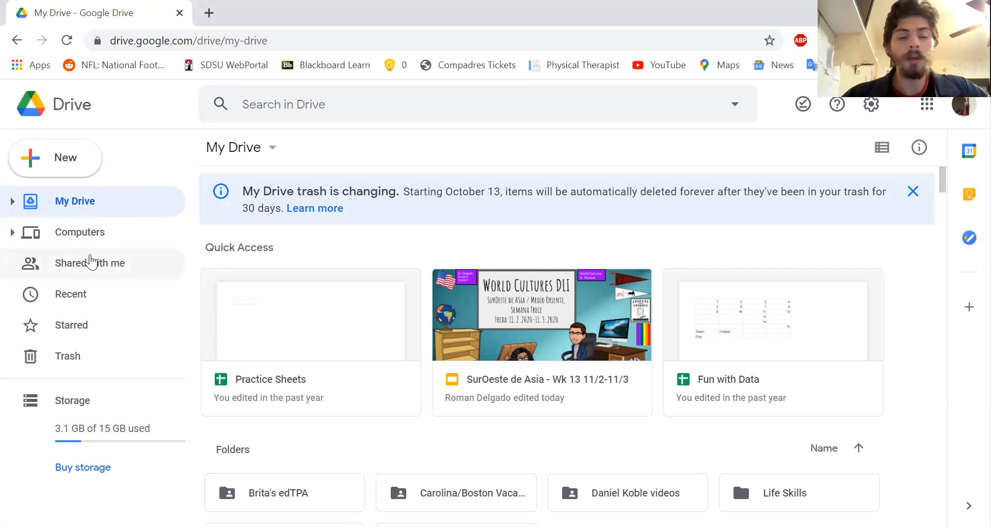
left_click(90, 261)
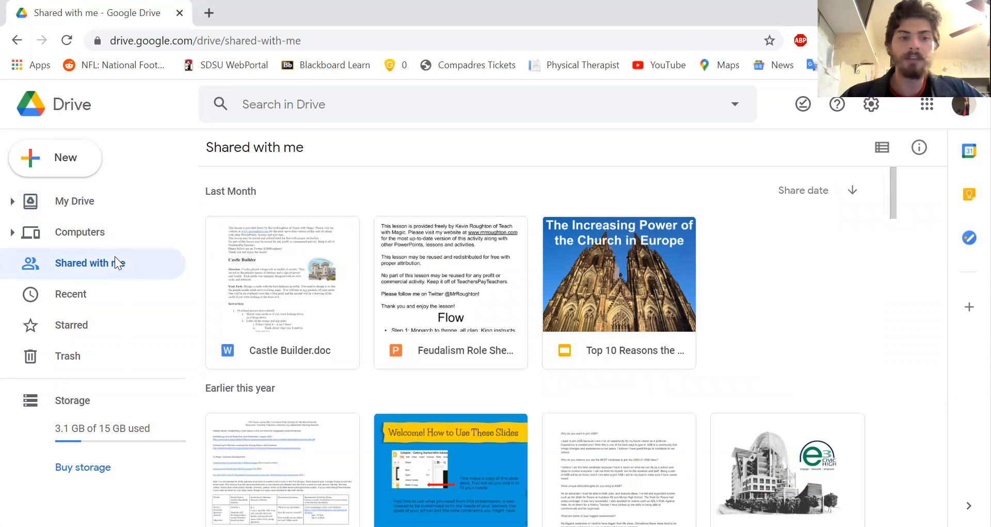
left_click(87, 200)
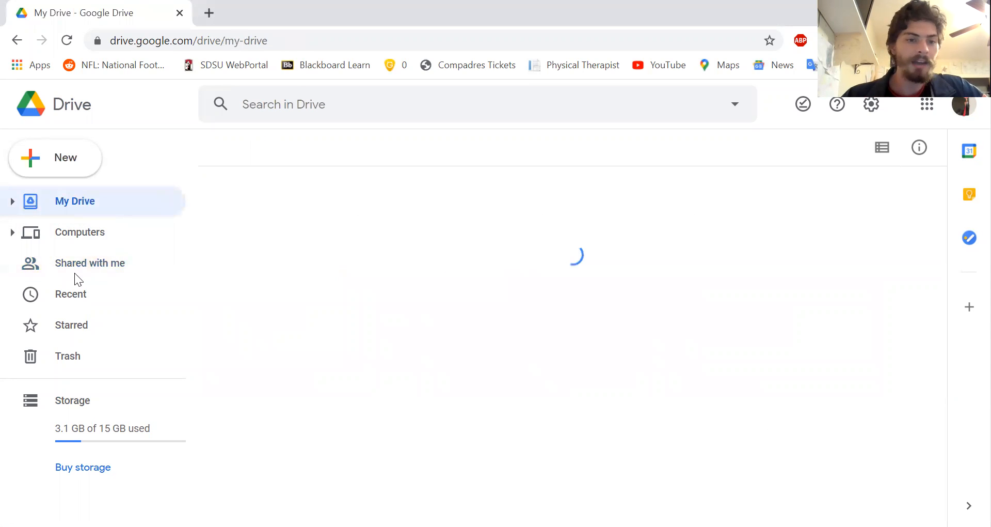
left_click(137, 274)
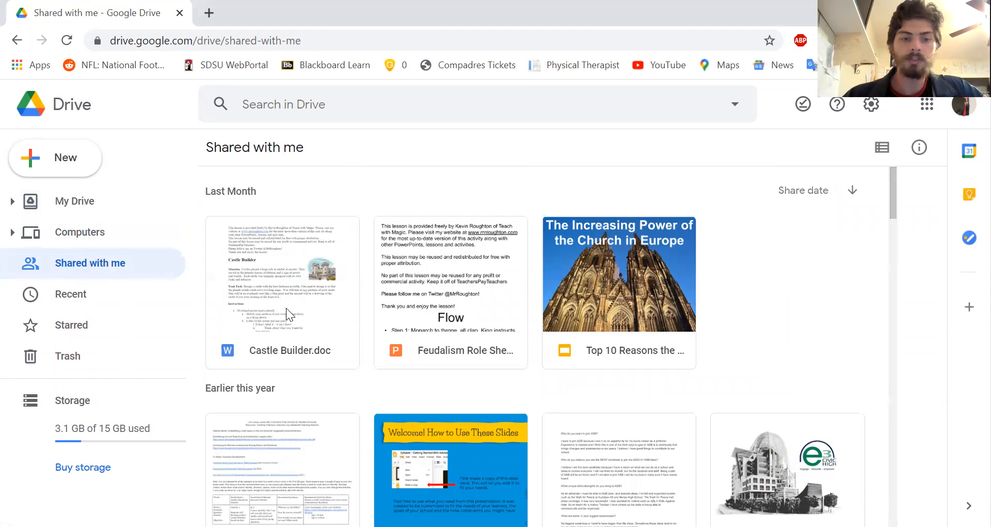
- Select the Shared CVE Social Justice SEL Curriculum document and review its available actions, including adding a shortcut to Drive
scroll(292, 340, "down", 3)
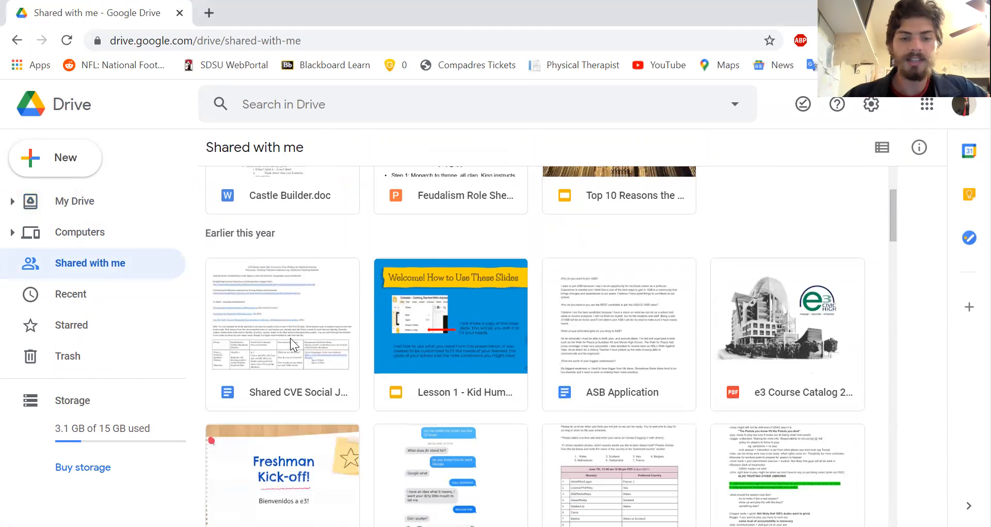
left_click(290, 338)
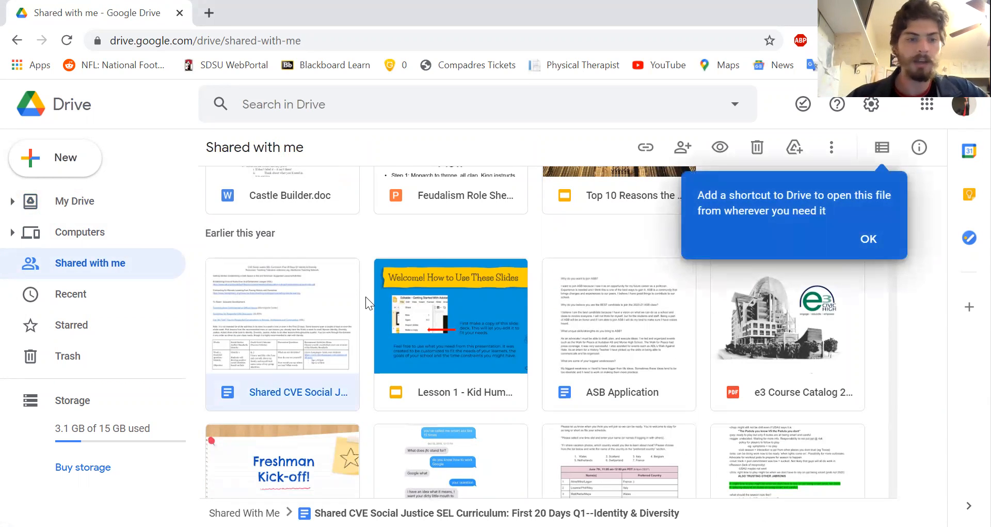
right_click(261, 313)
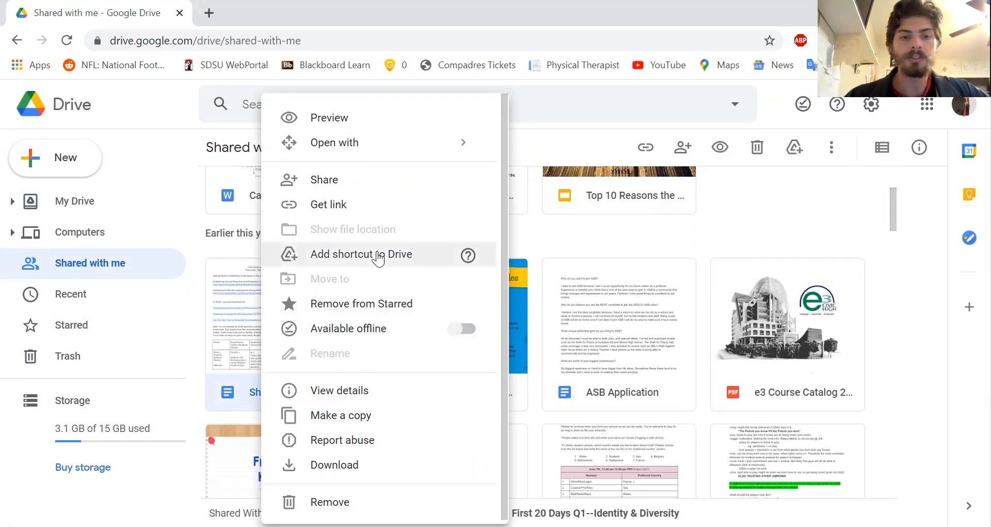
left_click(234, 395)
left_click_drag(252, 349, 277, 328)
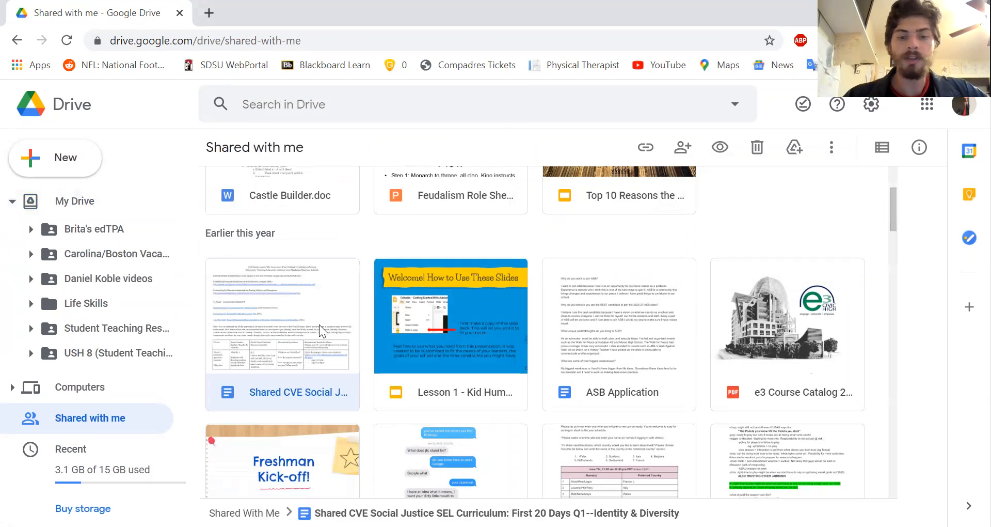
- Look through the shared files from earlier this year, selecting the Lesson 1 - Kid Humans presentation
scroll(328, 345, "down", 1)
scroll(360, 315, "up", 1)
mouse_move(447, 343)
left_mouse_down()
mouse_move(343, 350)
mouse_move(224, 336)
mouse_move(129, 249)
mouse_move(131, 209)
mouse_move(439, 336)
left_mouse_up()
scroll(440, 338, "down", 5)
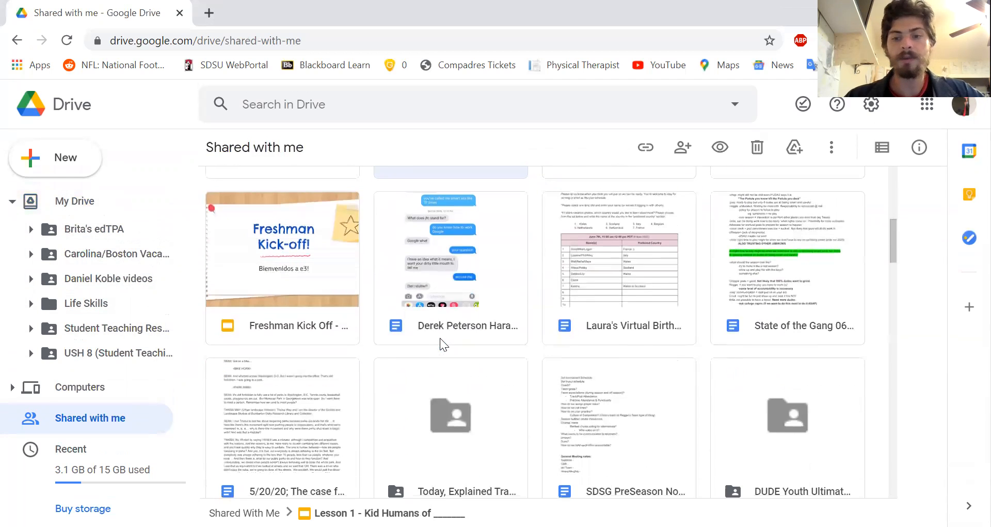
scroll(222, 219, "up", 1)
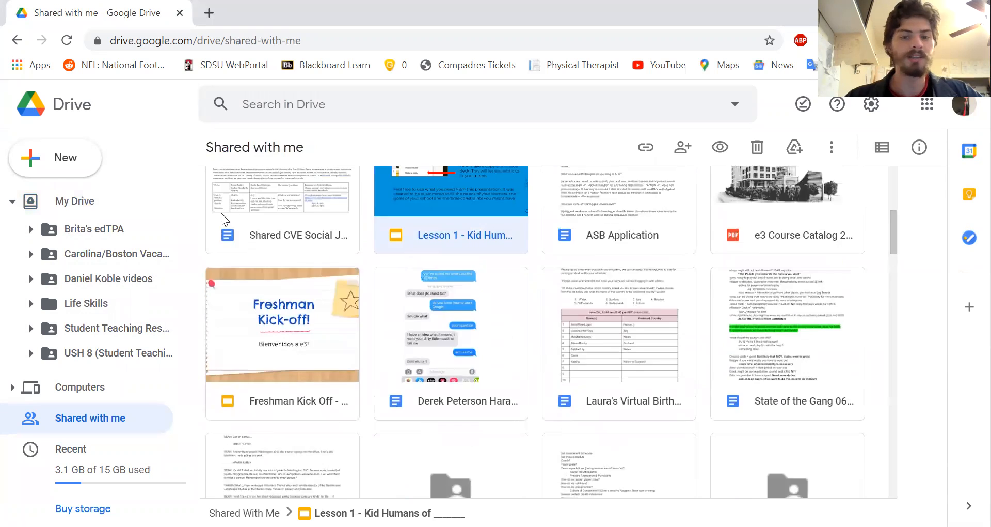
scroll(222, 220, "up", 1)
- Go to My Drive and look through its folders and files
left_click(123, 209)
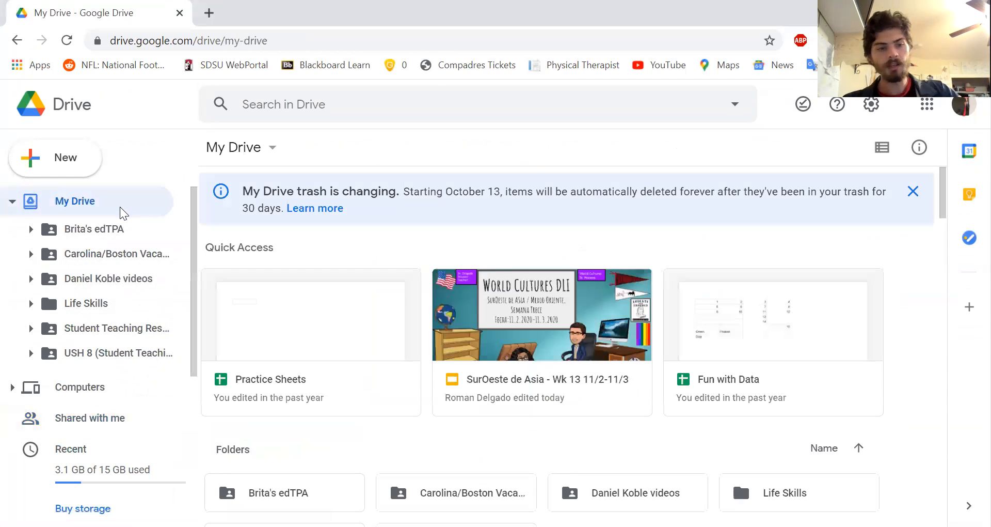
scroll(392, 382, "down", 3)
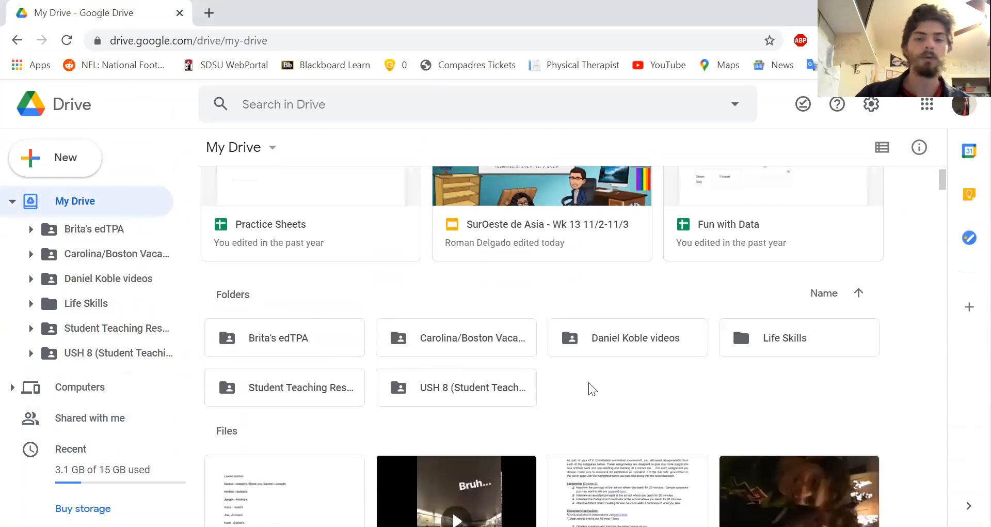
scroll(582, 387, "down", 3)
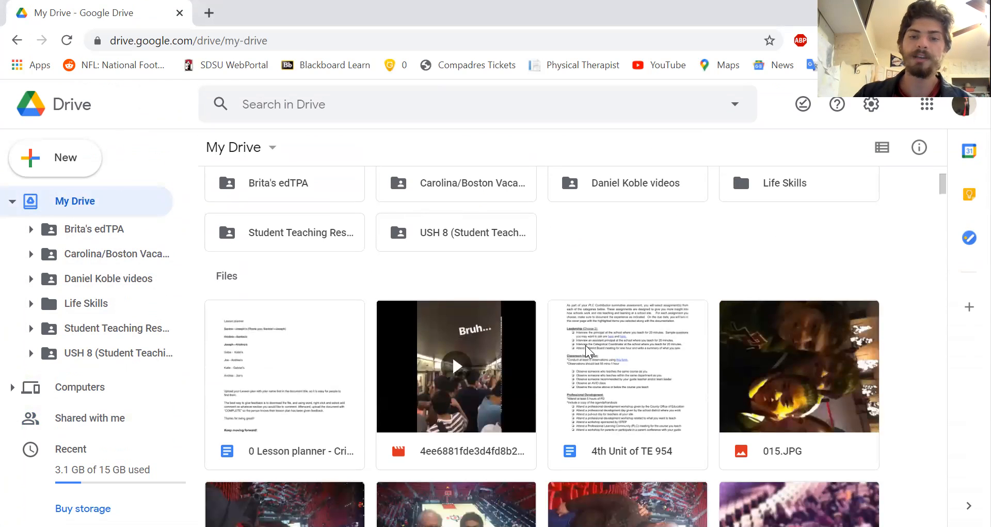
scroll(463, 333, "down", 3)
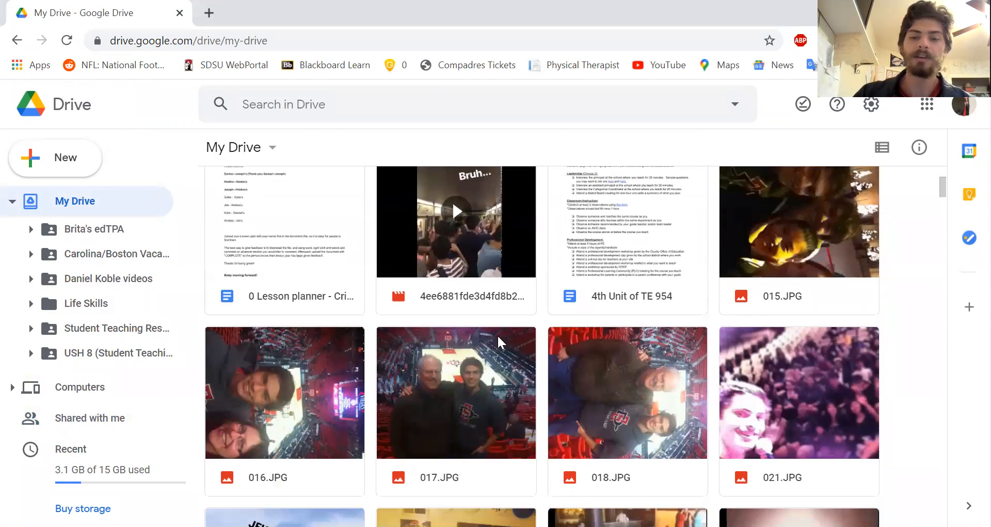
scroll(498, 333, "up", 6)
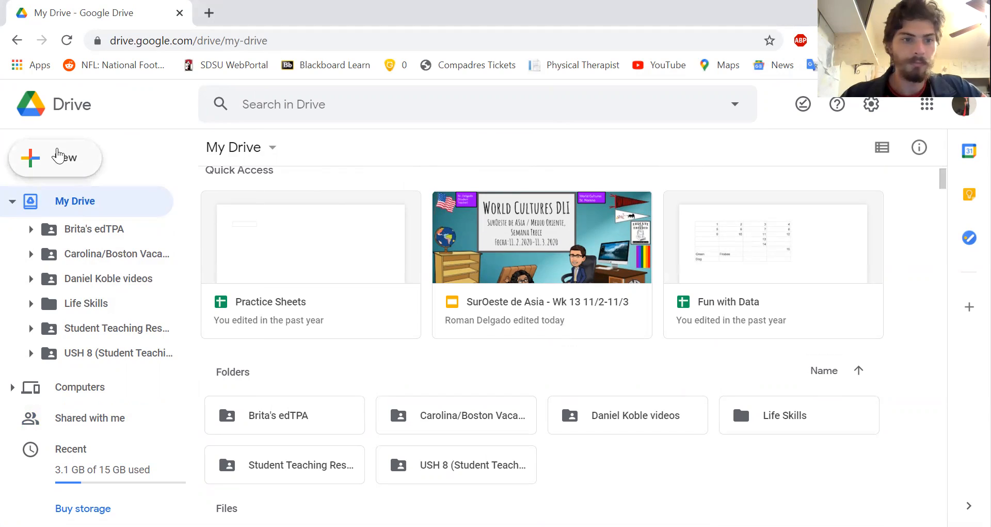
- Create a new folder named Life Skills in My Drive
left_click(59, 156)
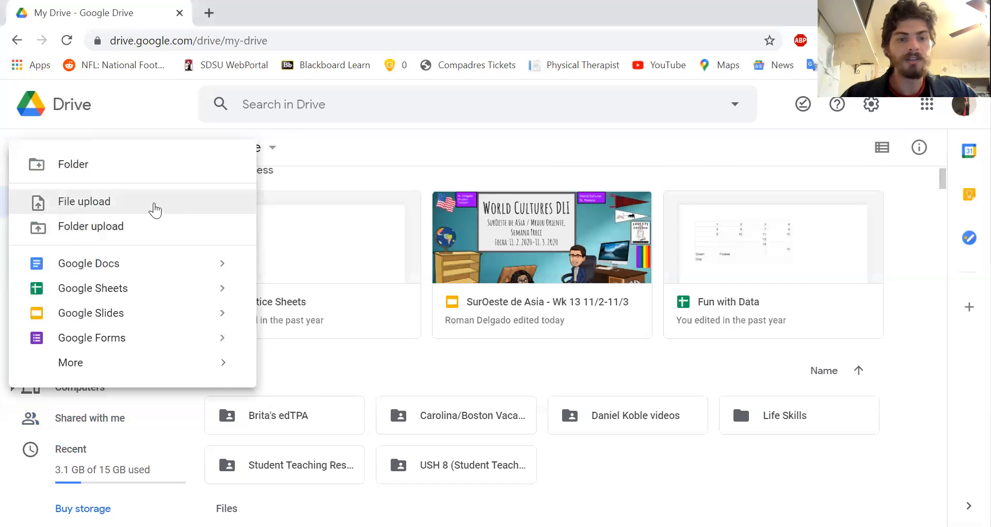
left_click(141, 165)
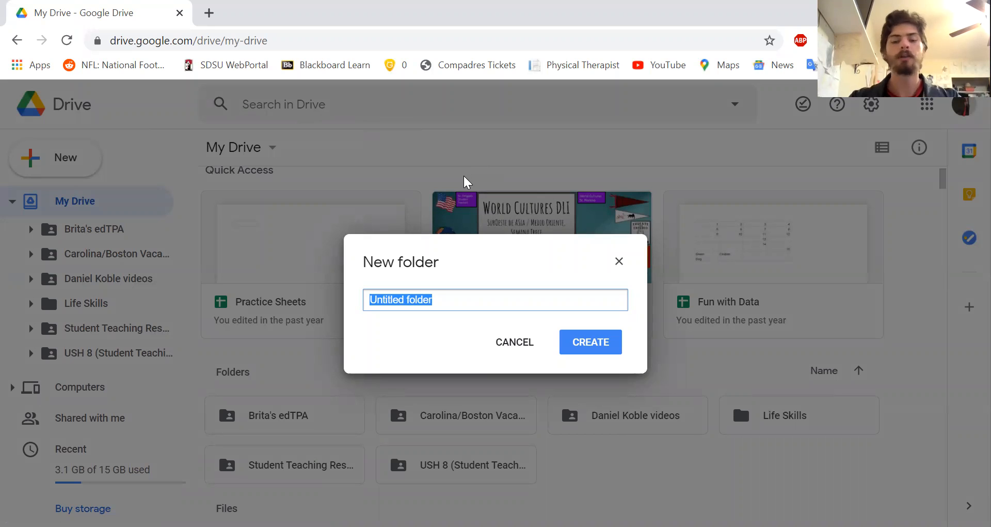
type("Life Skills")
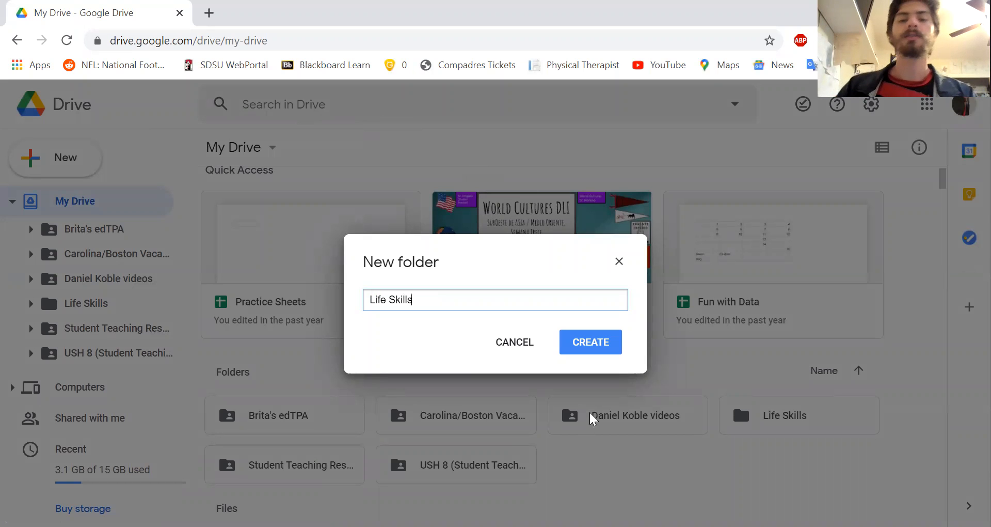
left_click(598, 351)
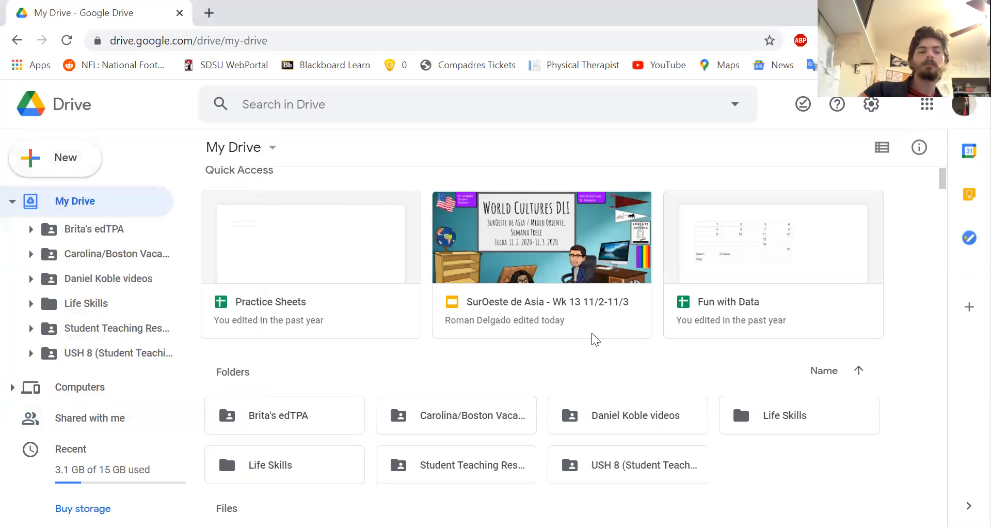
- Open the newly created Life Skills folder and return to My Drive
scroll(351, 459, "down", 2)
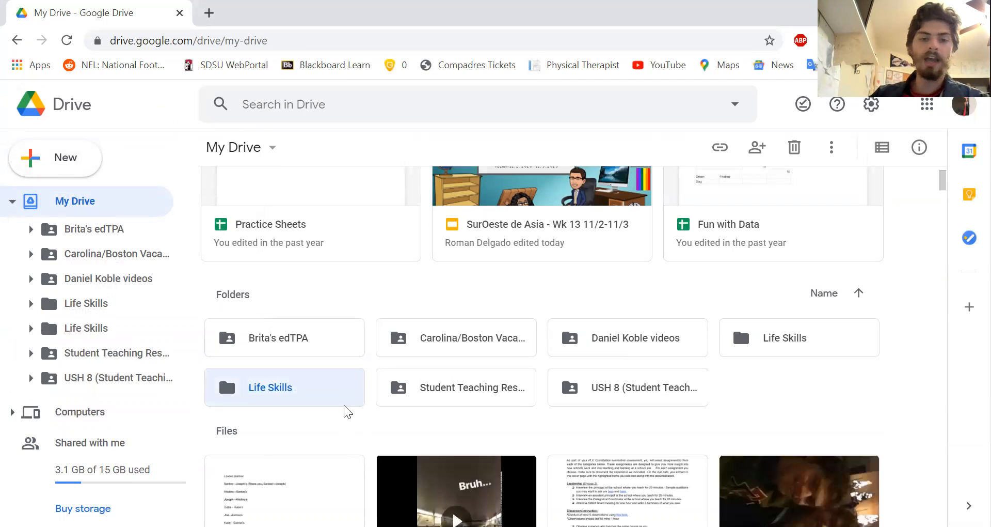
double_click(344, 384)
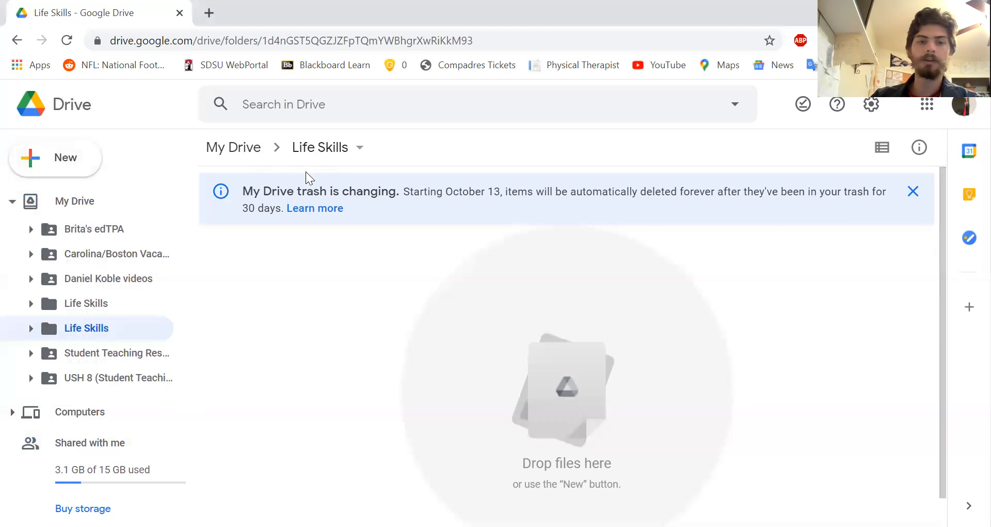
left_click(256, 151)
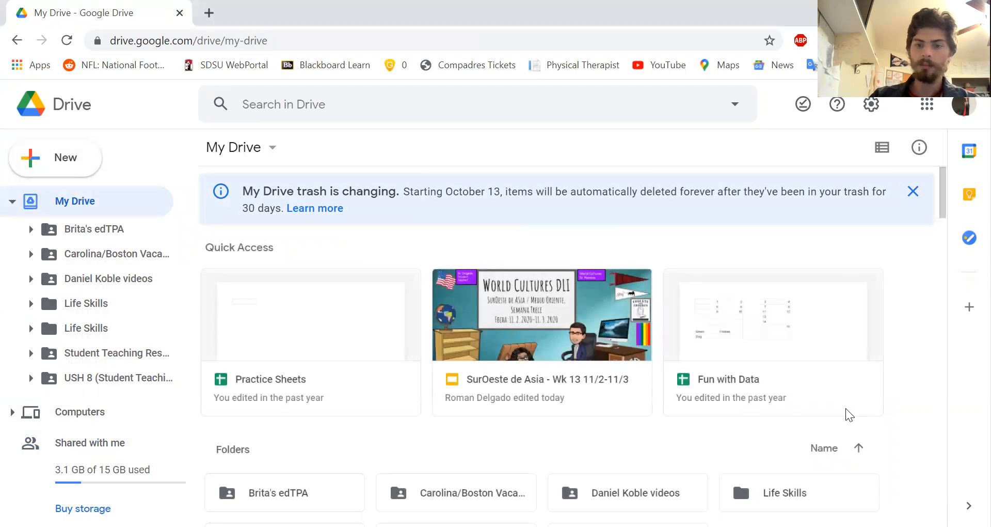
- Check the contents of the older Life Skills folder and return to My Drive
scroll(847, 413, "down", 3)
double_click(844, 347)
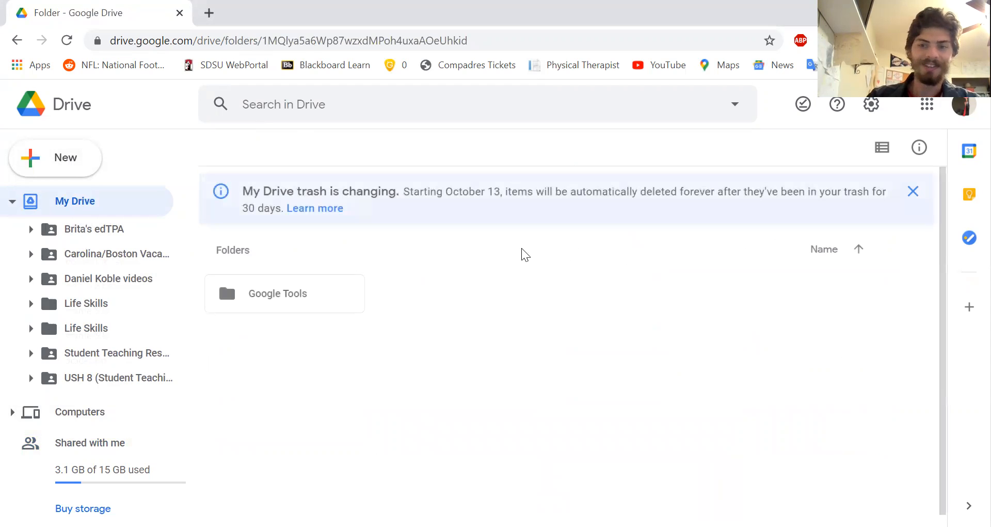
left_click(231, 149)
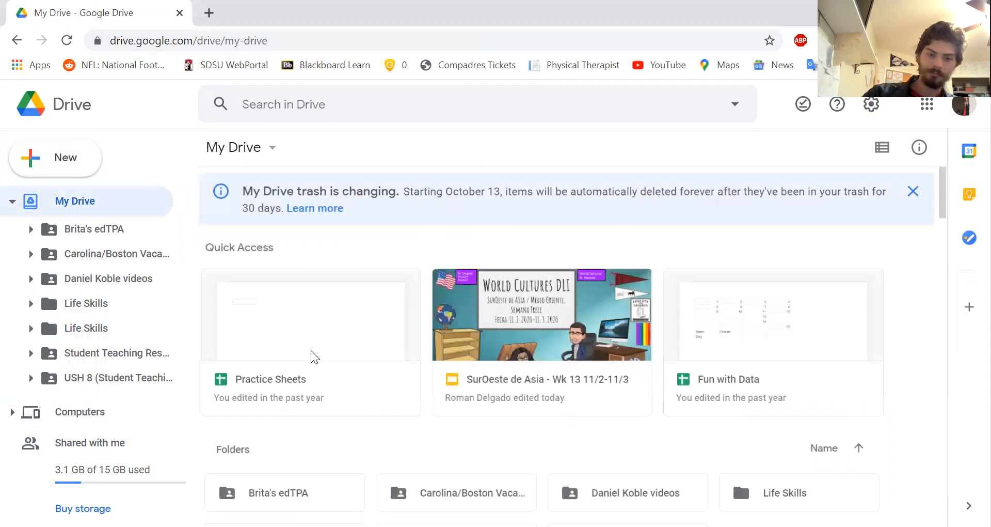
- Revisit the new Life Skills folder and go back up one level to My Drive
scroll(310, 346, "down", 2)
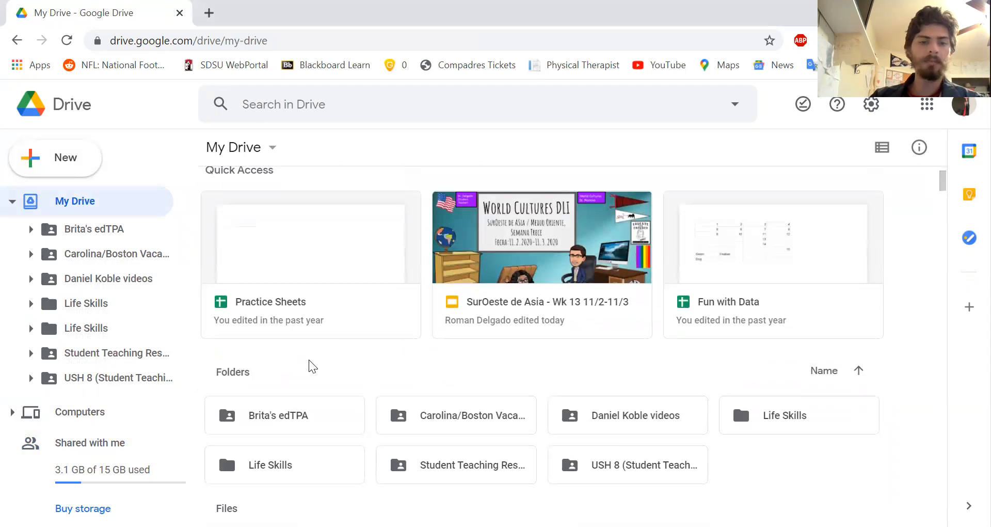
scroll(286, 461, "down", 3)
double_click(323, 311)
scroll(317, 358, "down", 1)
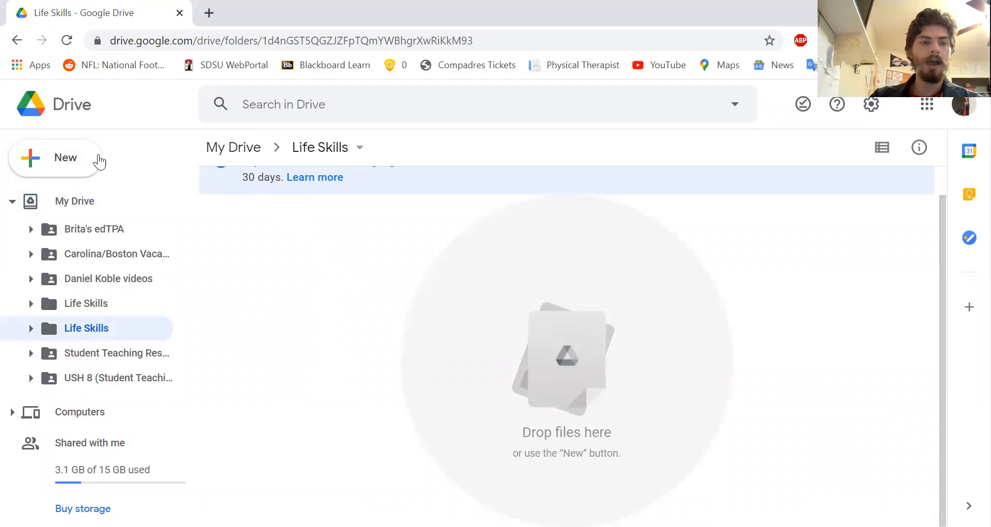
scroll(644, 339, "up", 1)
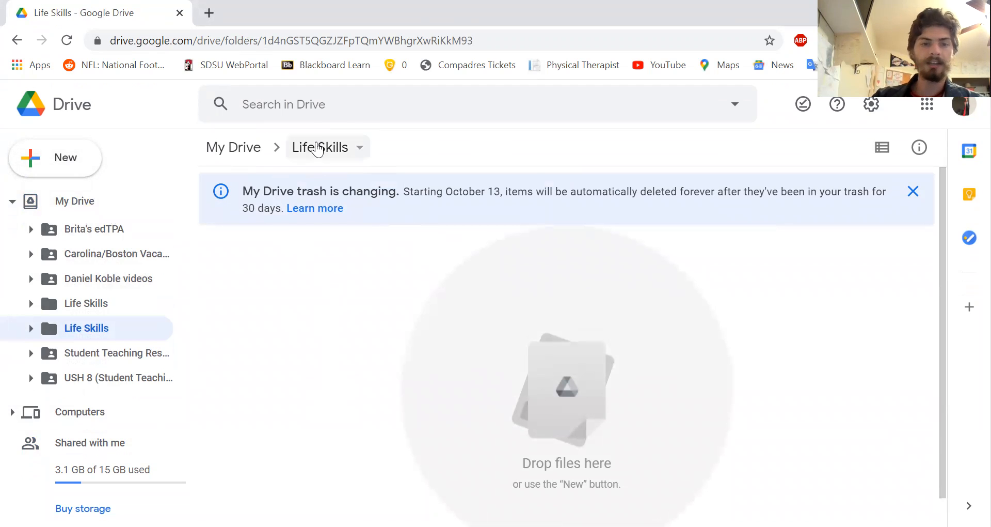
left_click(319, 147)
left_click(243, 148)
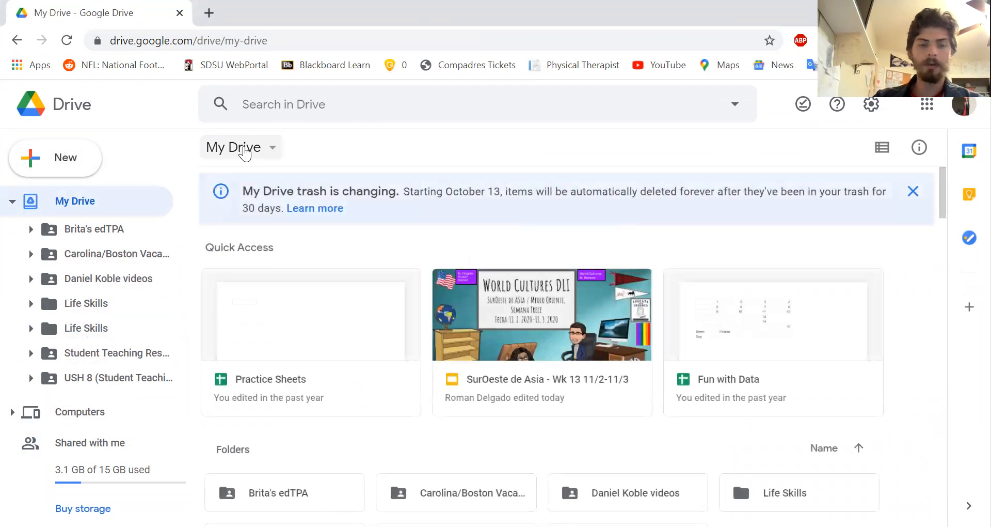
- Open the second Life Skills folder from the folder list in My Drive
scroll(289, 330, "down", 2)
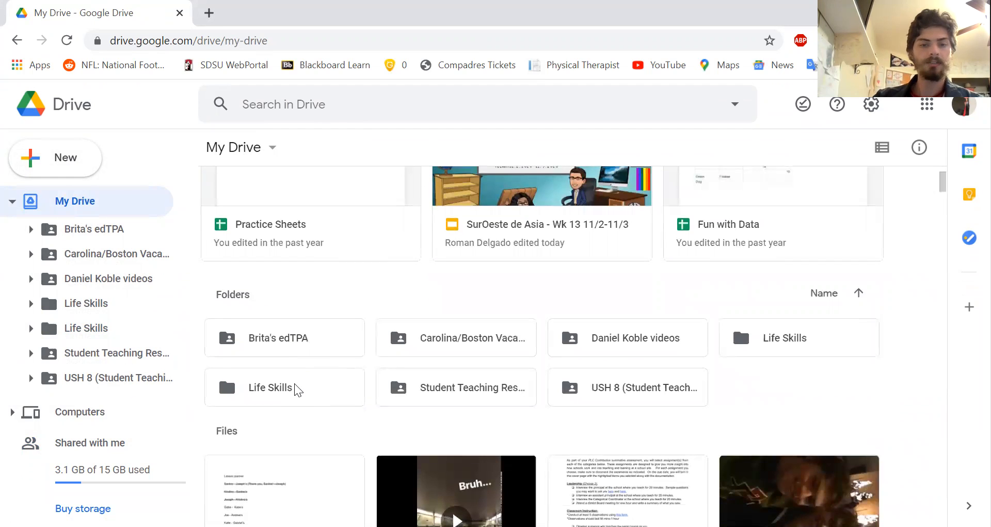
double_click(297, 389)
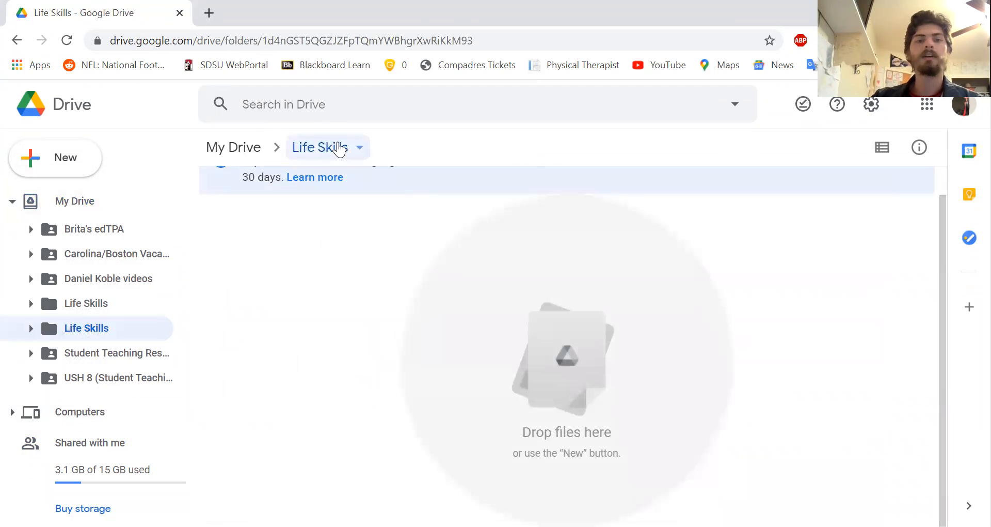
left_click(336, 147)
left_click(380, 150)
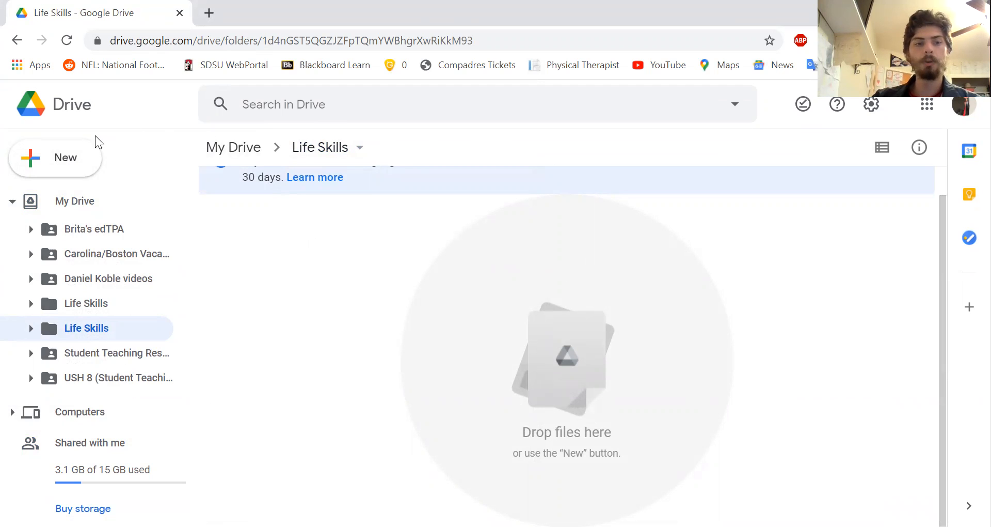
- Create a subfolder named Google Tools inside the Life Skills folder and open it
left_click(58, 157)
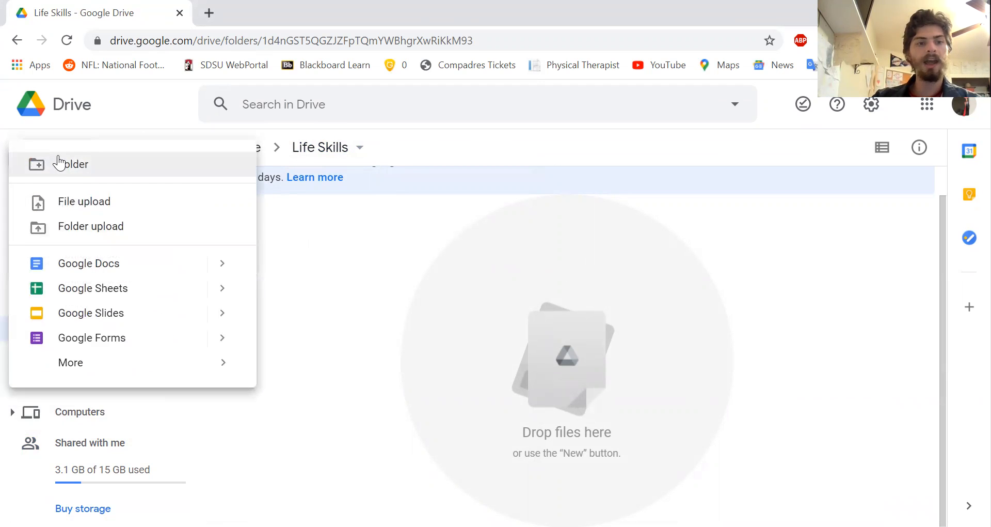
left_click(57, 156)
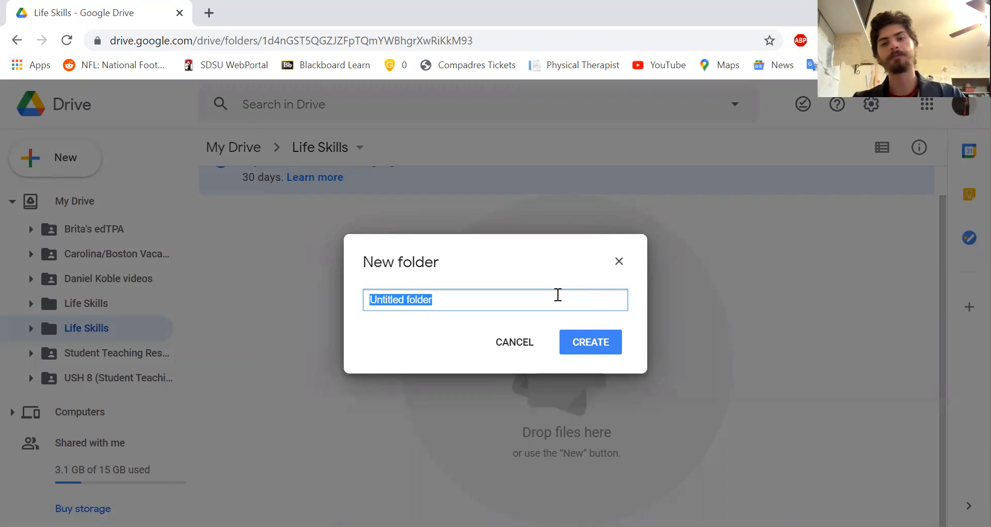
type("Google Tools")
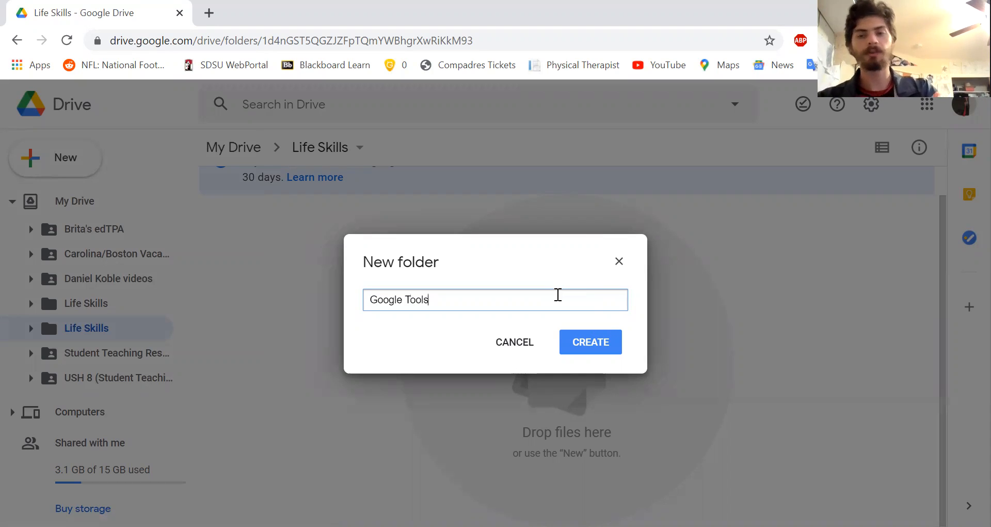
left_click(592, 340)
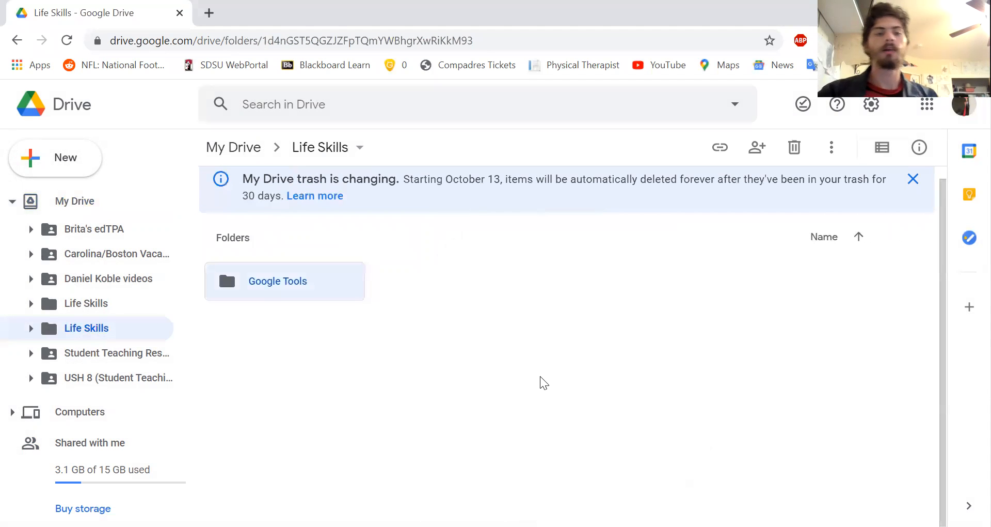
left_click(540, 376)
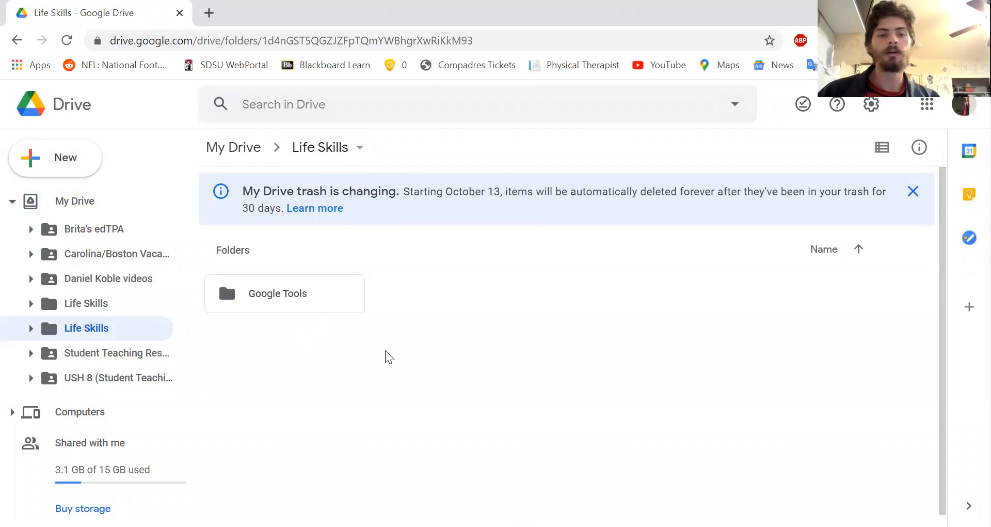
double_click(320, 296)
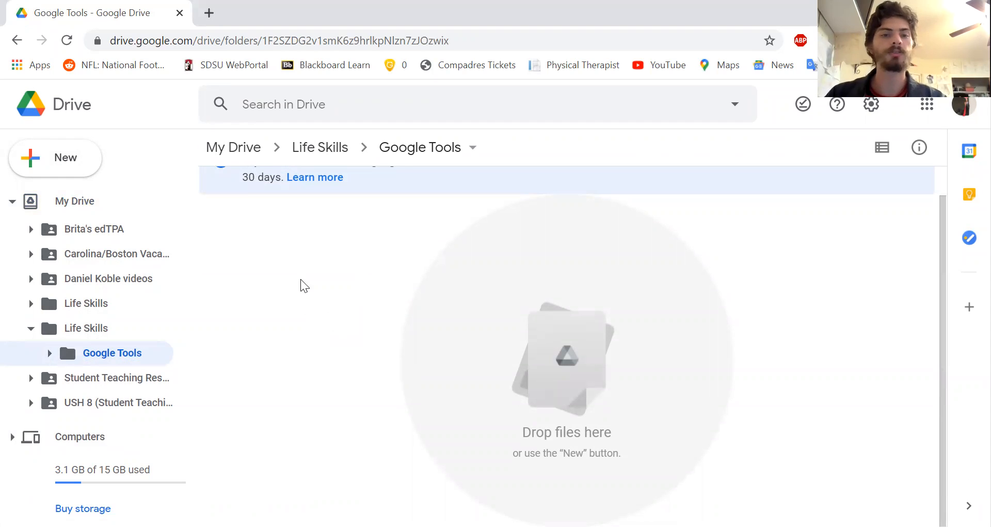
scroll(435, 264, "up", 1)
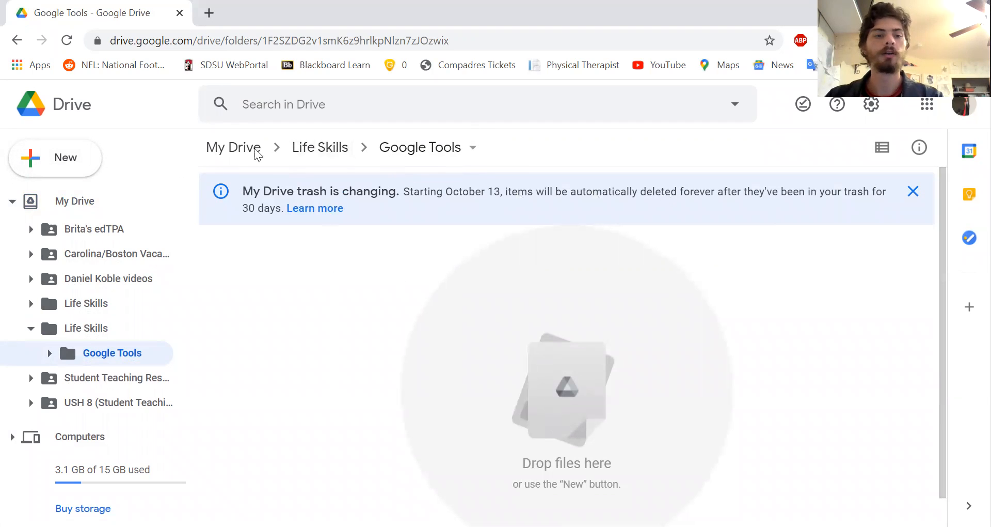
left_click(62, 158)
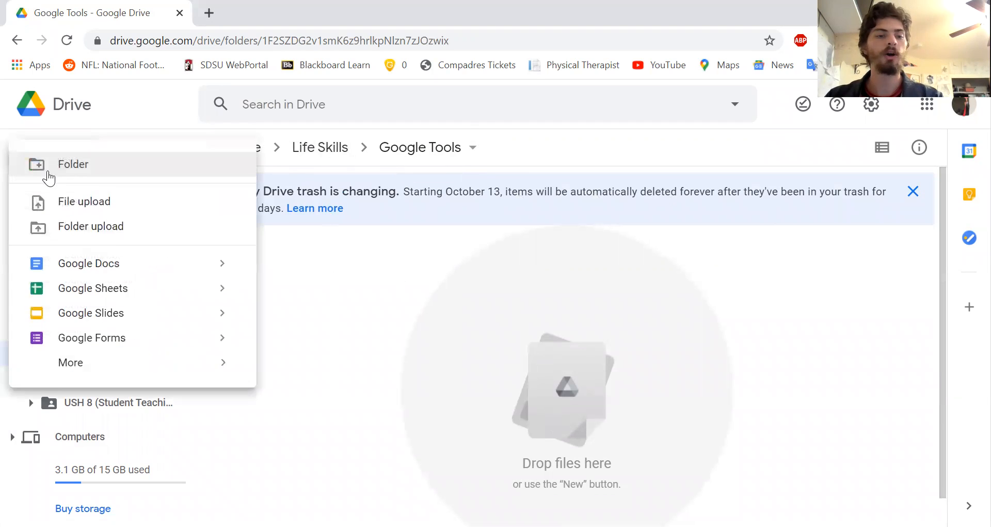
left_click(102, 296)
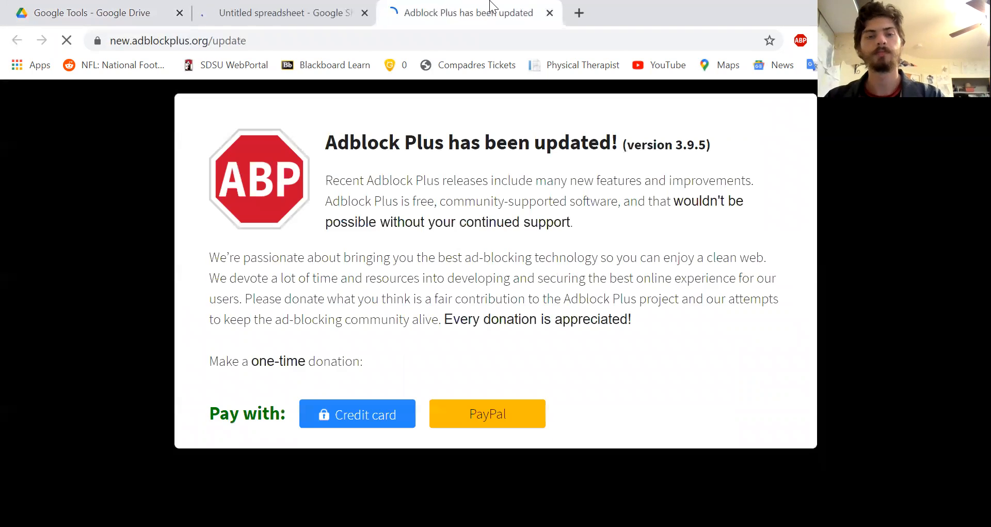
middle_click(490, 4)
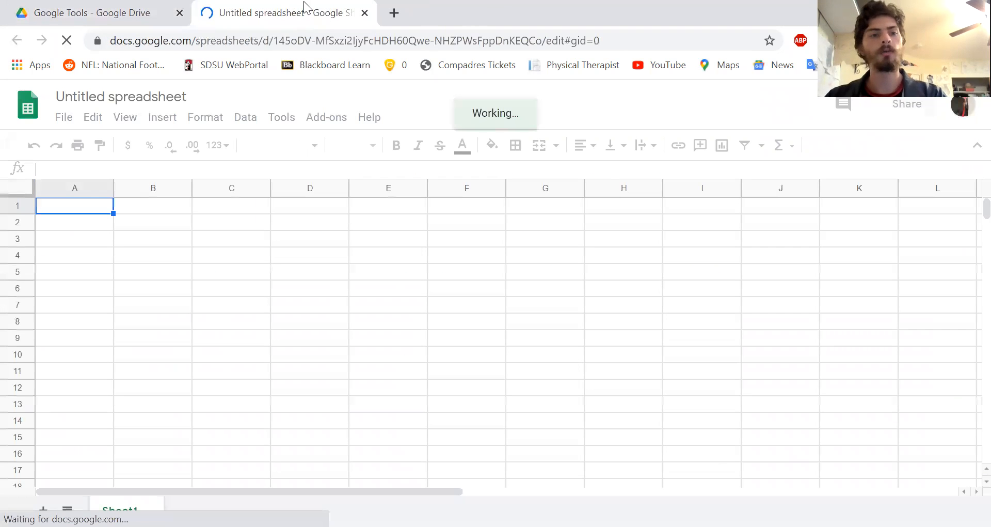
middle_click(291, 11)
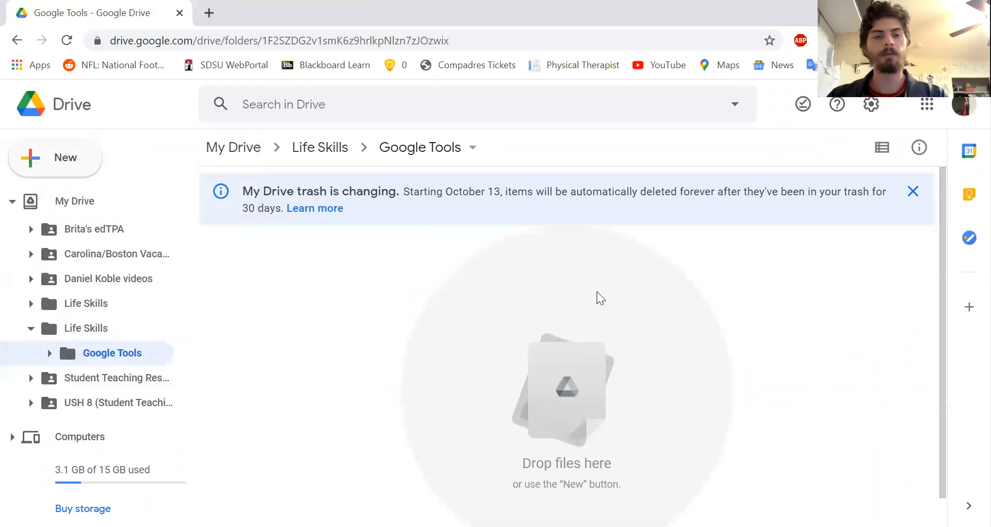
- Go up from Google Tools through Life Skills to My Drive and return down the same path into Google Tools
left_click(300, 149)
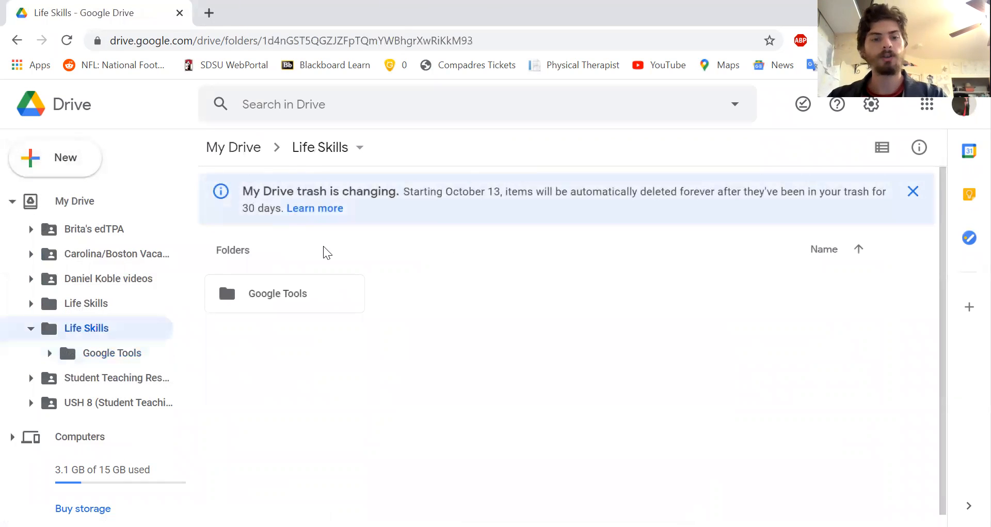
left_click(255, 159)
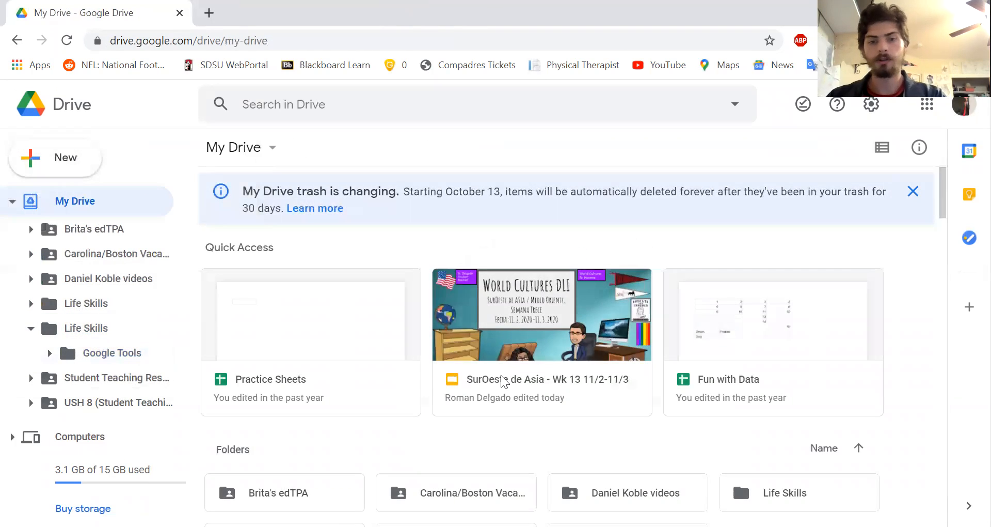
scroll(503, 289, "down", 3)
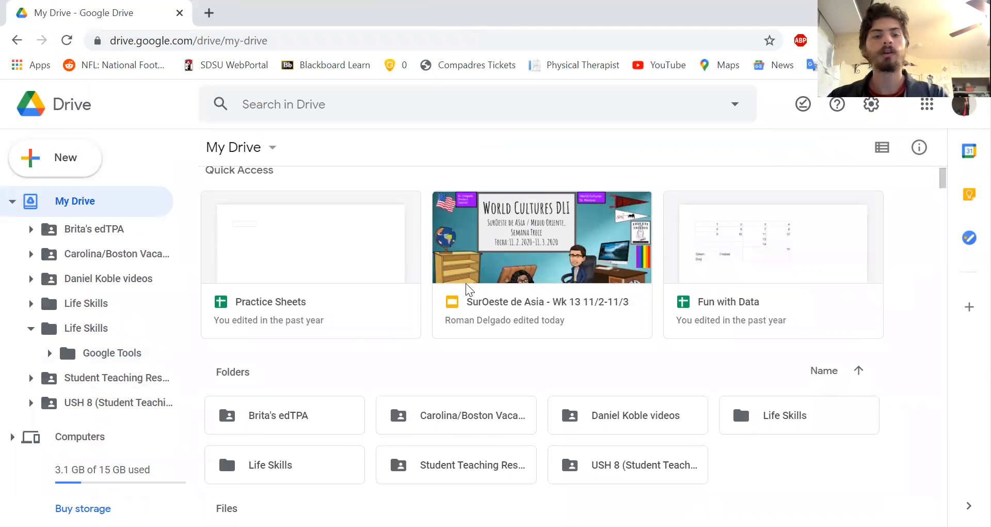
double_click(311, 396)
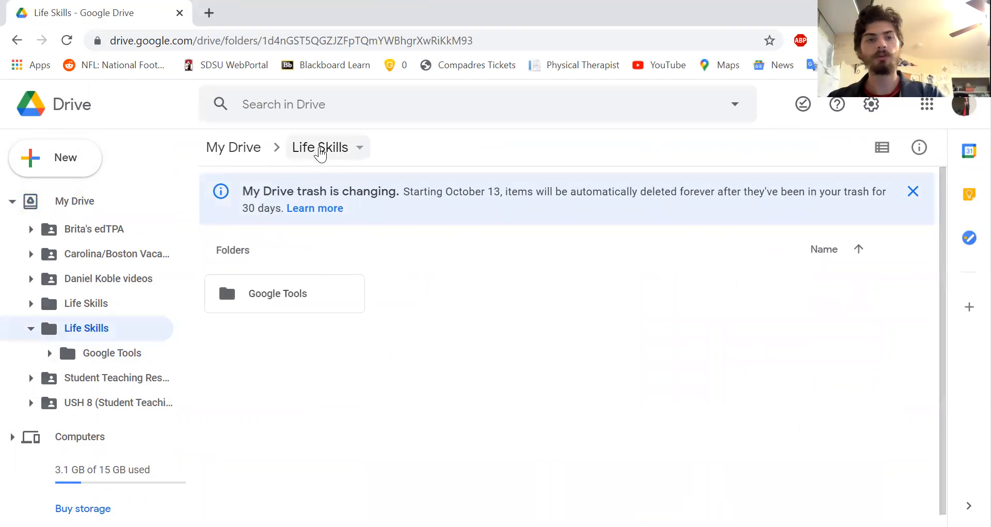
double_click(313, 299)
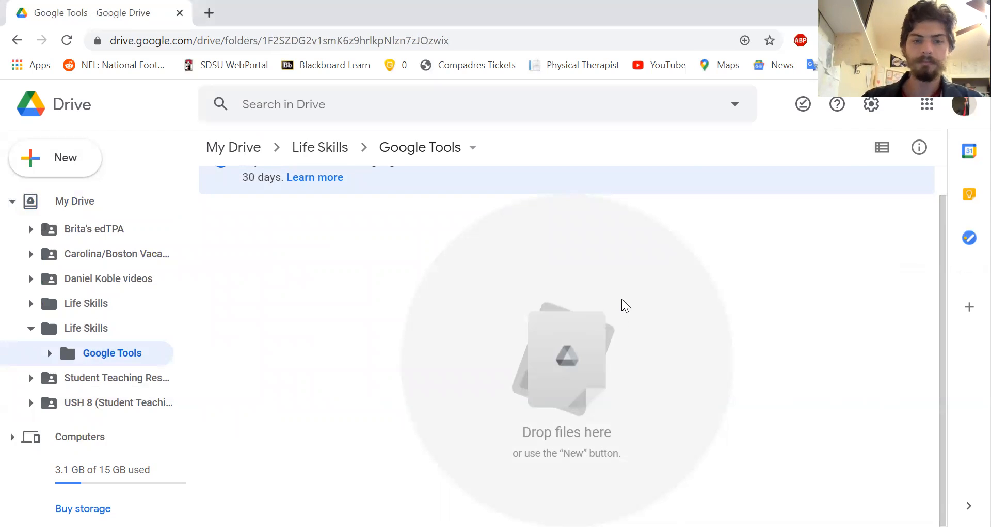
scroll(621, 298, "up", 1)
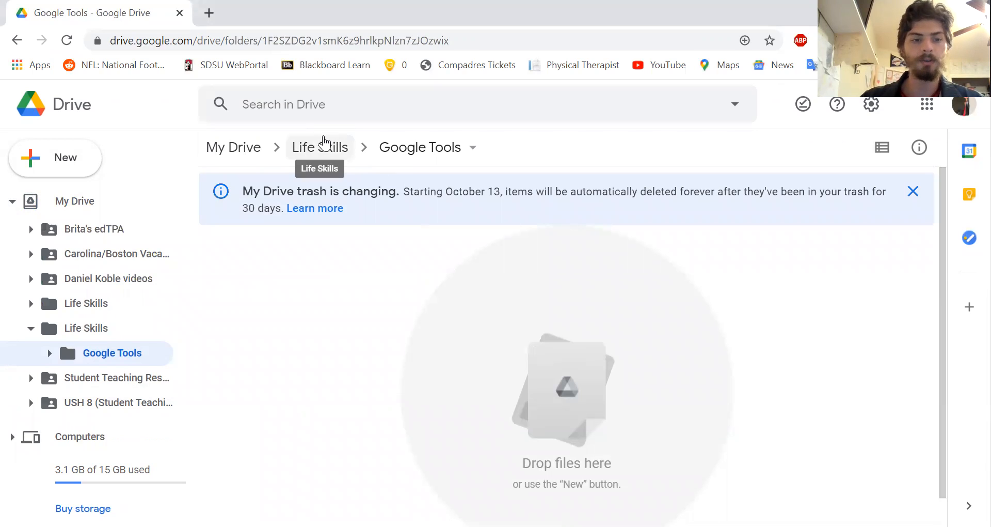